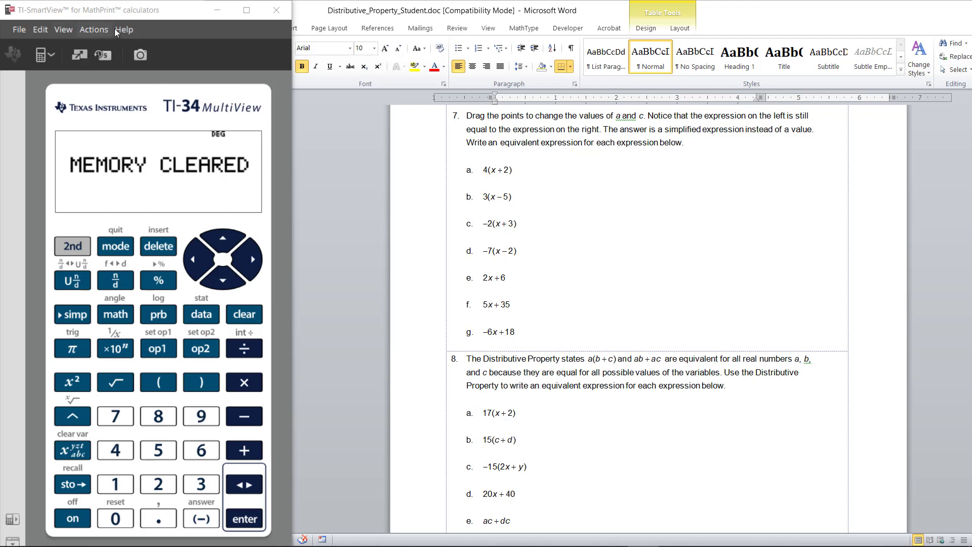
# Turn on View > Always In Front and check that the emulator stays above the Word worksheet.
pyautogui.hotkey('alt', 'Tab')
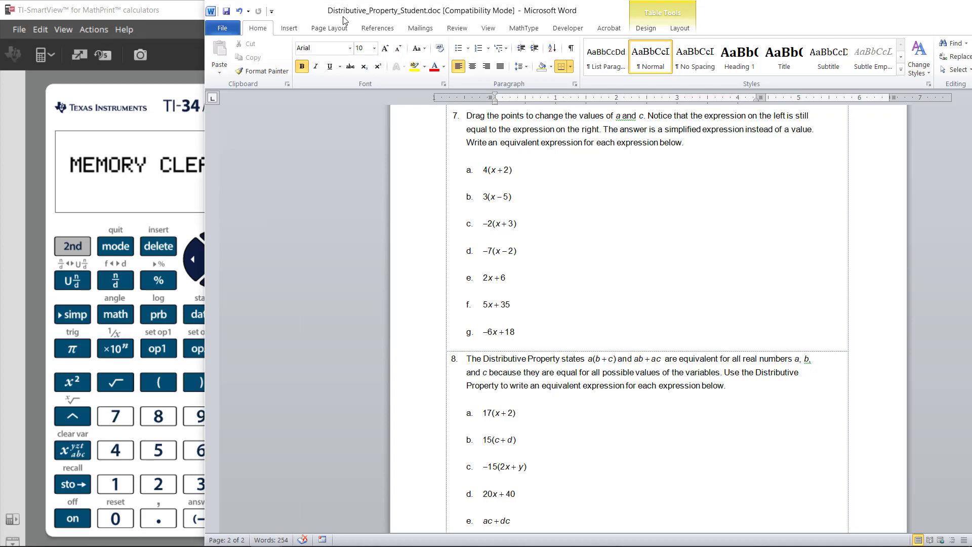
pyautogui.click(166, 13)
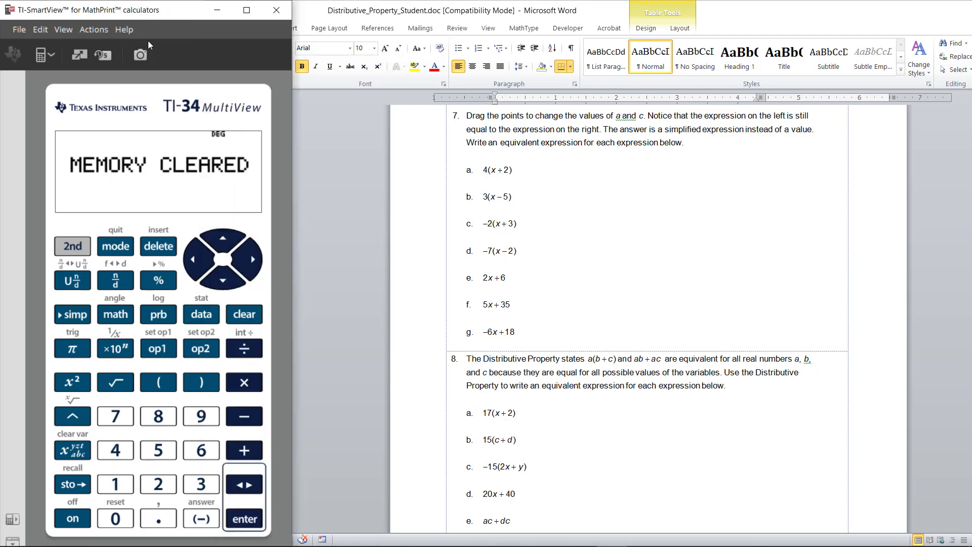
pyautogui.click(61, 29)
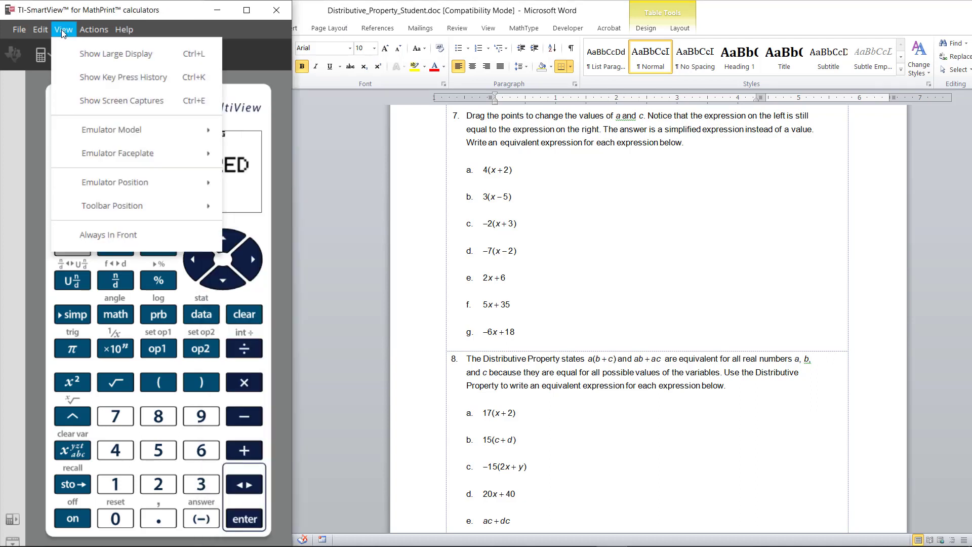
pyautogui.click(102, 235)
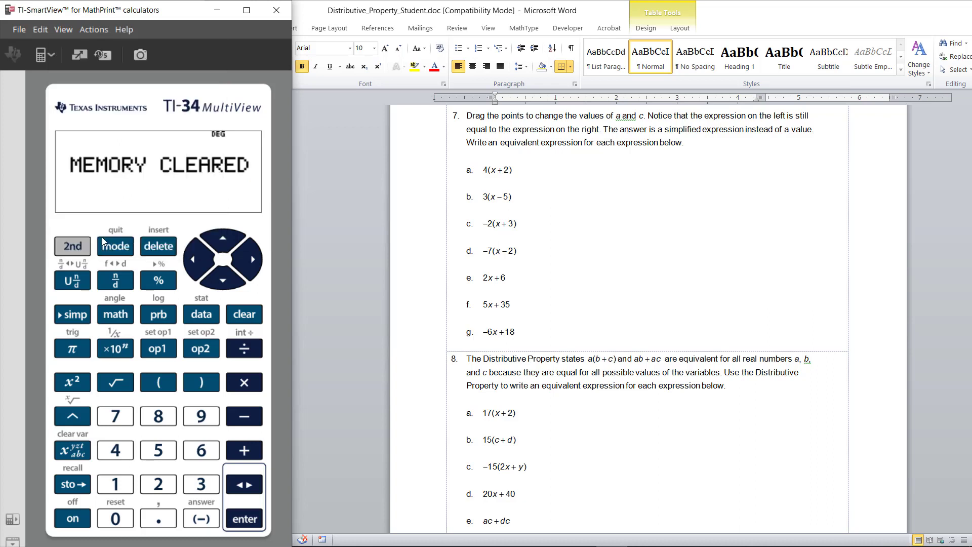
pyautogui.click(551, 254)
pyautogui.click(544, 252)
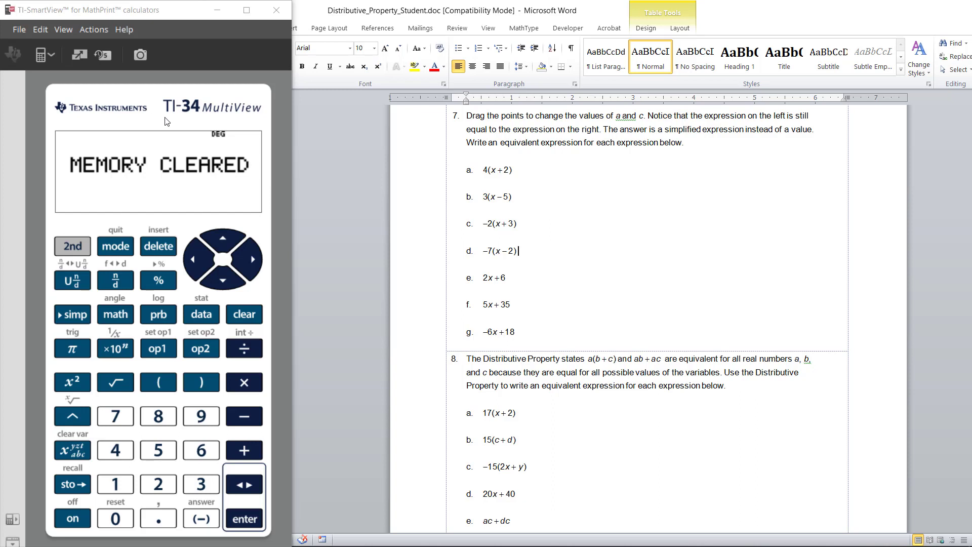
pyautogui.click(64, 30)
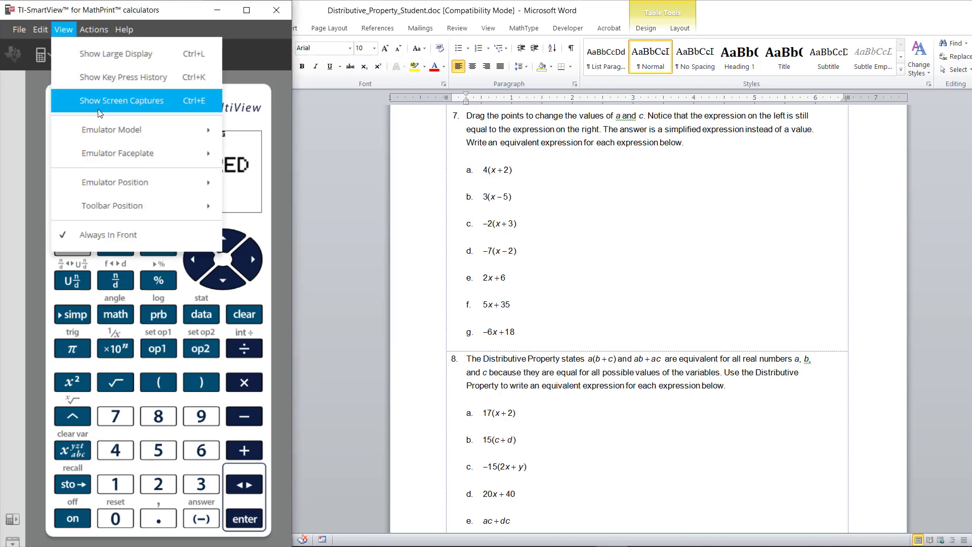
pyautogui.click(89, 245)
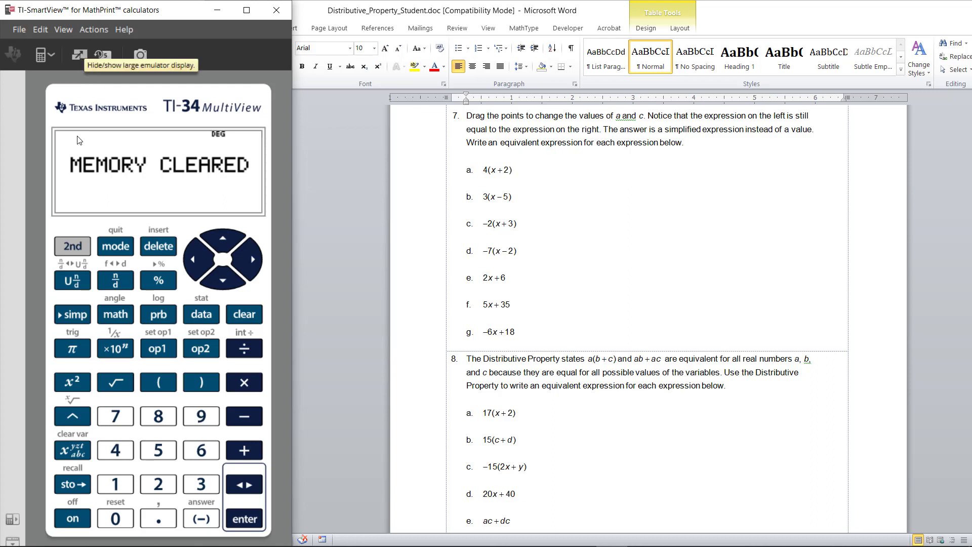
# Show the large display and widen the TI-SmartView window to the screen's right edge.
pyautogui.click(79, 55)
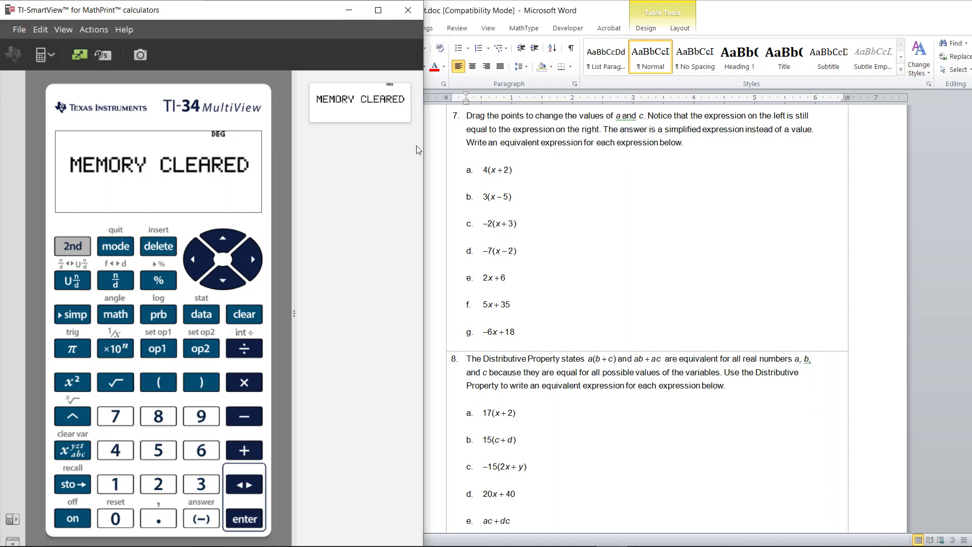
pyautogui.moveTo(422, 171); pyautogui.dragTo(971, 227)
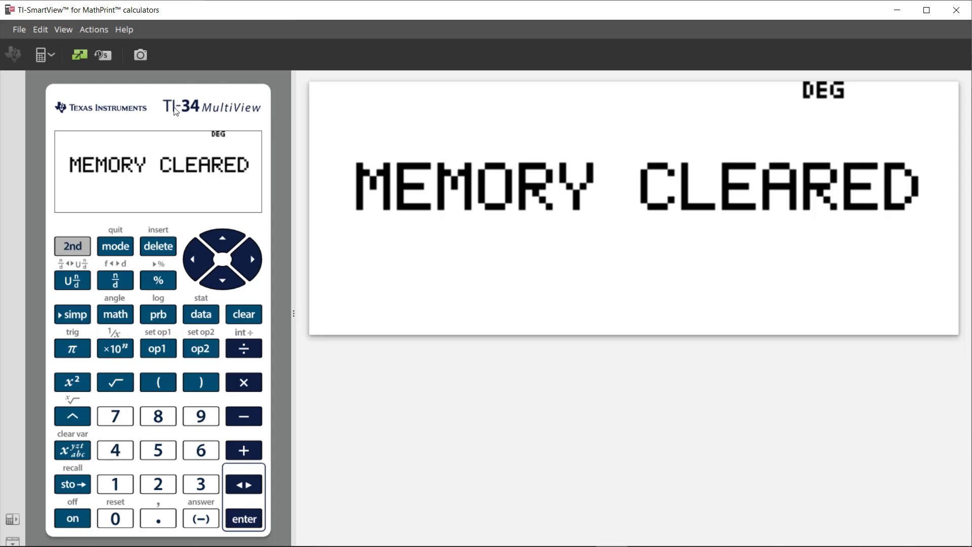
# Open Key Press History and drag its splitter upward to make the panel taller.
pyautogui.click(104, 55)
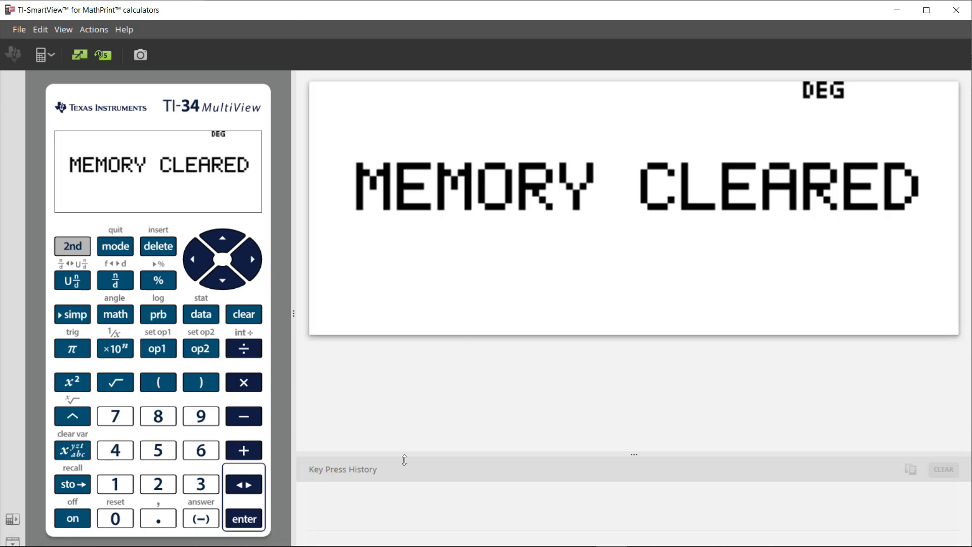
pyautogui.moveTo(600, 451); pyautogui.dragTo(601, 354)
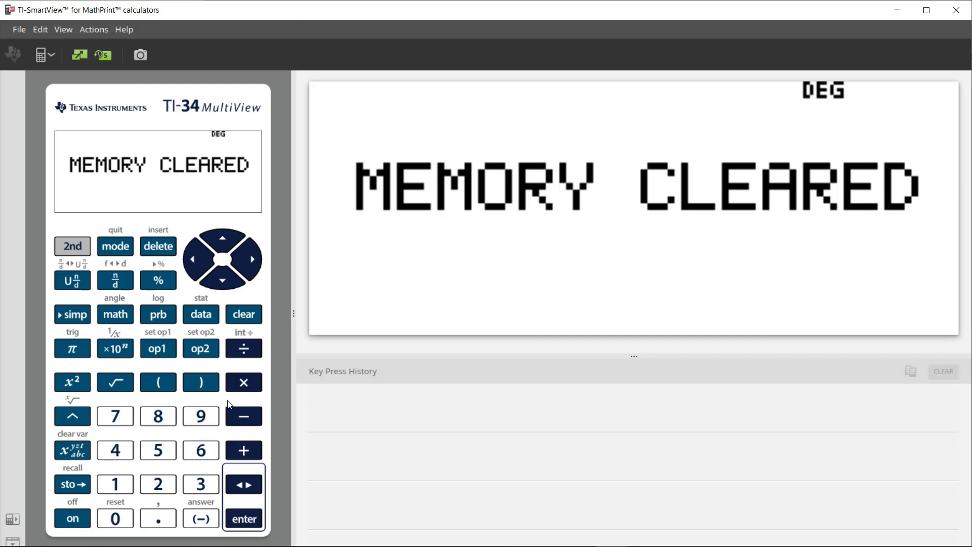
# Enter √25 on the TI-34 MultiView keypad and evaluate it to 5.
pyautogui.click(115, 388)
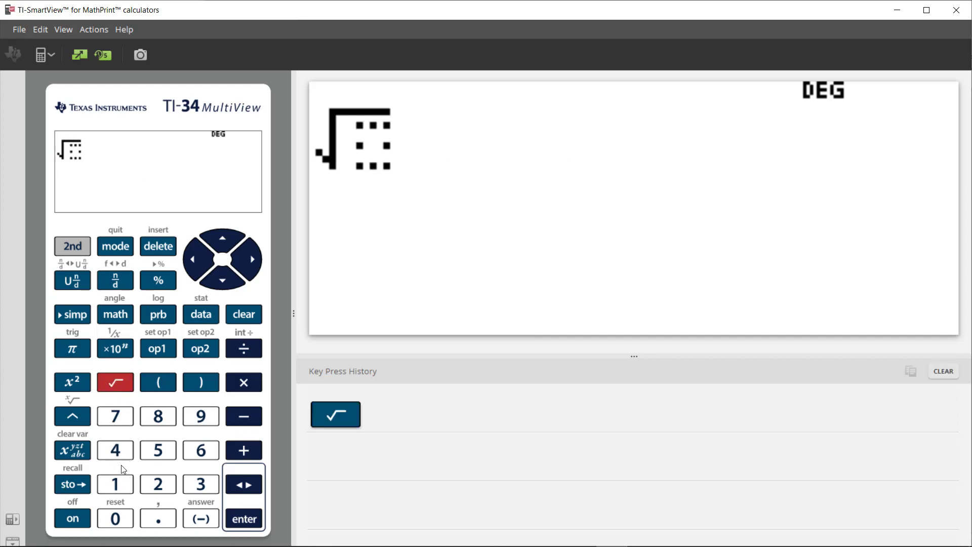
pyautogui.click(160, 485)
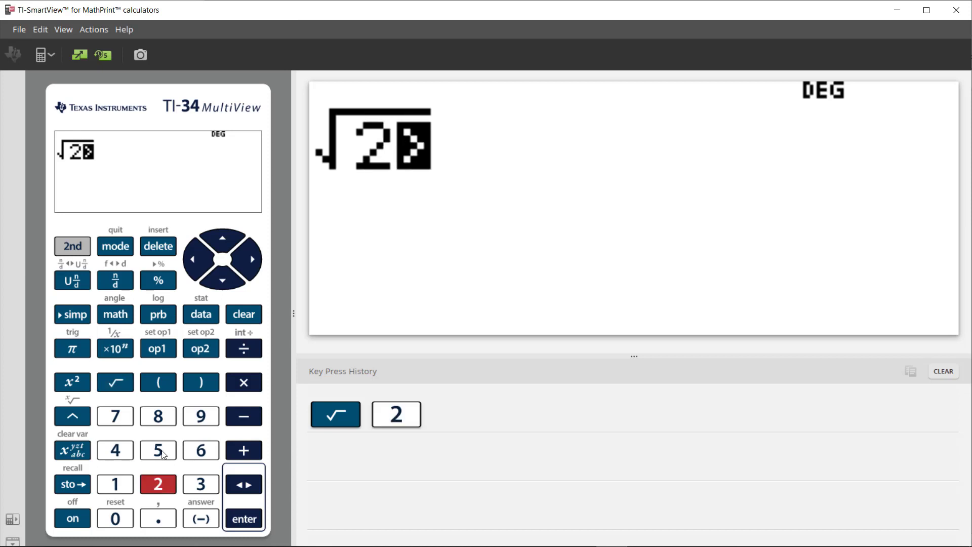
pyautogui.click(163, 453)
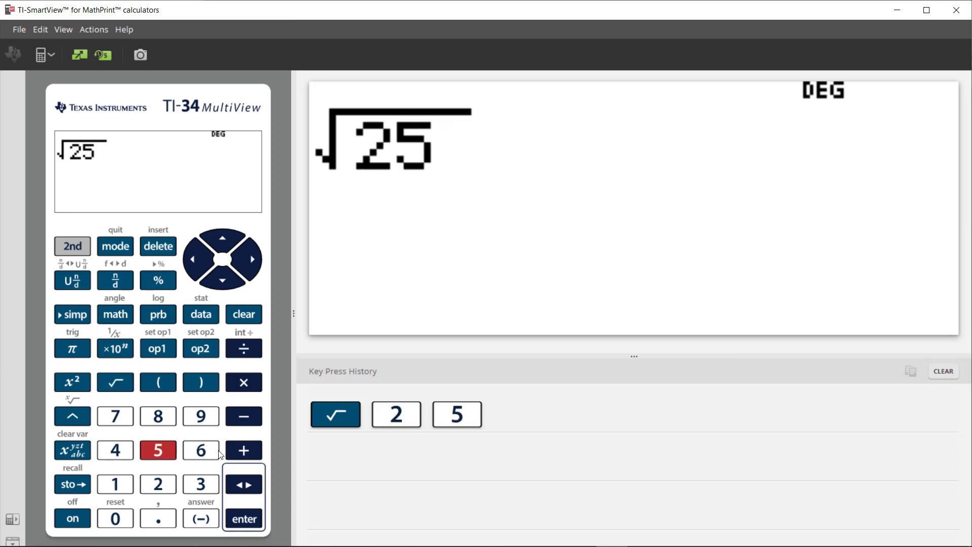
pyautogui.click(246, 529)
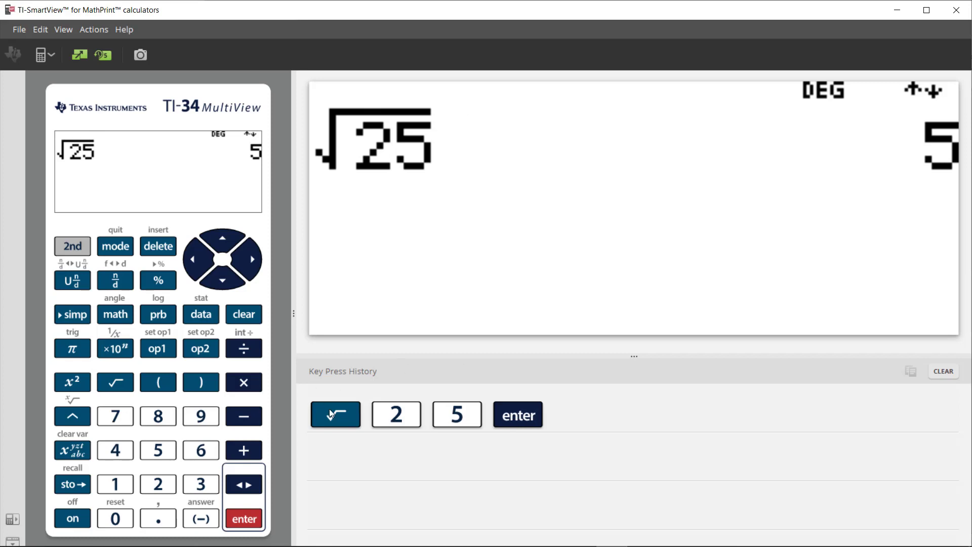
pyautogui.moveTo(342, 417); pyautogui.dragTo(356, 393)
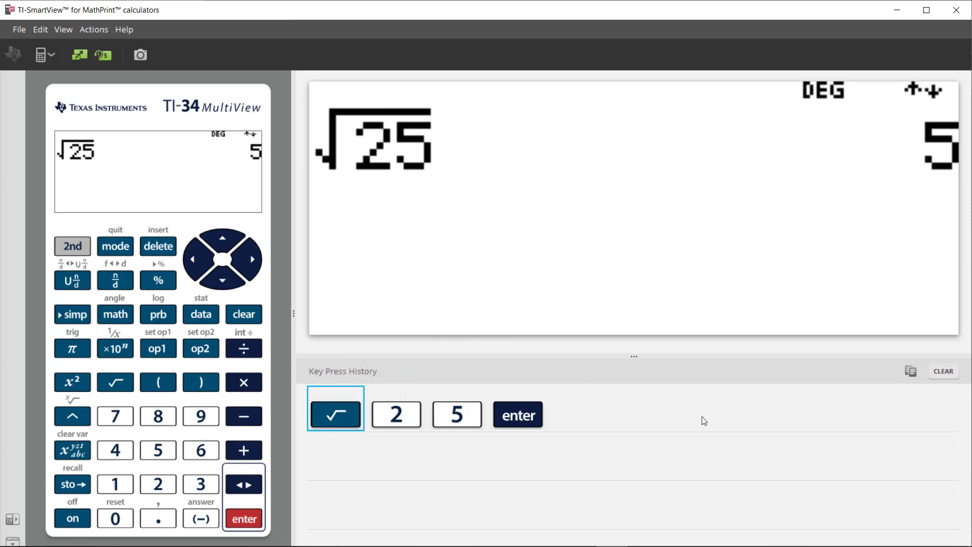
# Select all four recorded keystrokes (√, 2, 5, enter) in Key Press History.
pyautogui.click(580, 425)
pyautogui.click(316, 400)
pyautogui.keyDown('shift'); pyautogui.click(536, 410); pyautogui.keyUp('shift')
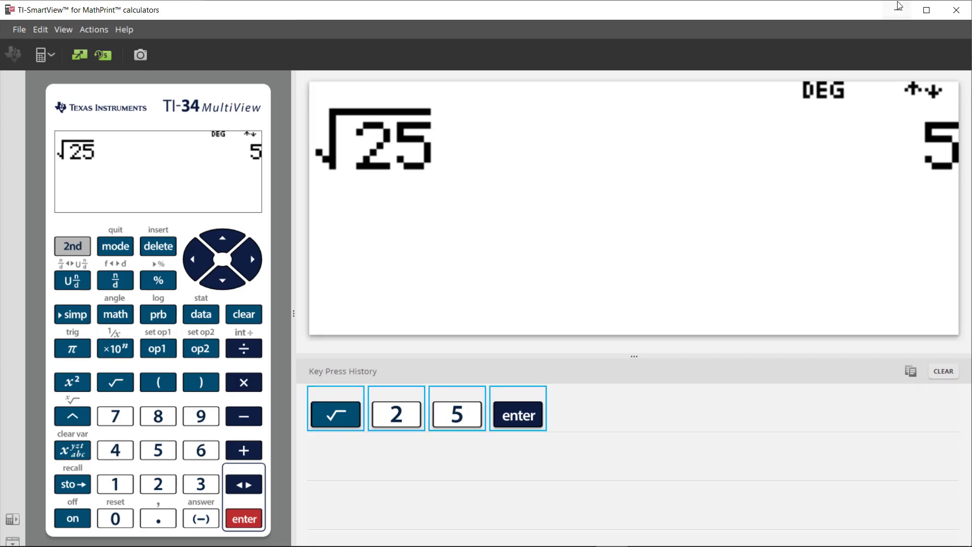
# Restore and minimize TI-SmartView to reveal the Distributive Property worksheet in Word.
pyautogui.click(926, 11)
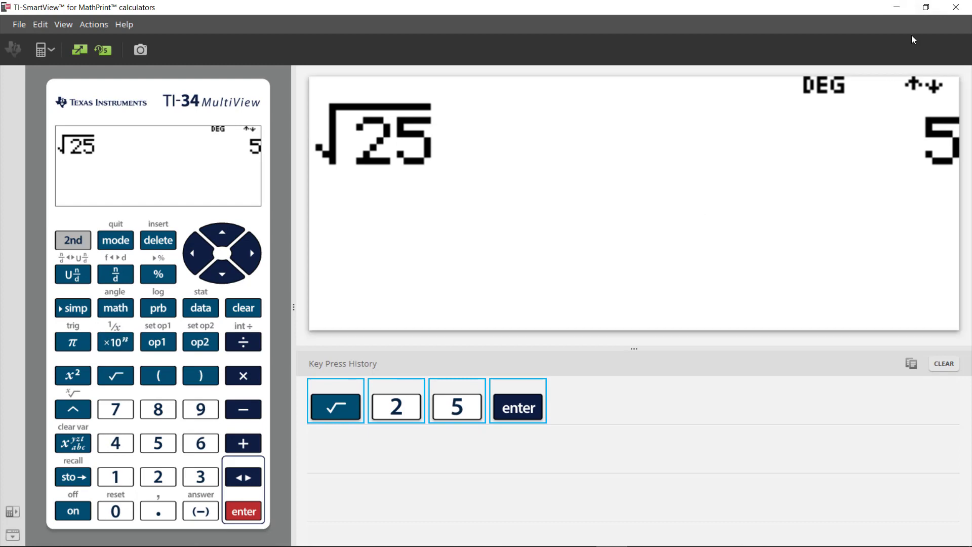
pyautogui.click(927, 7)
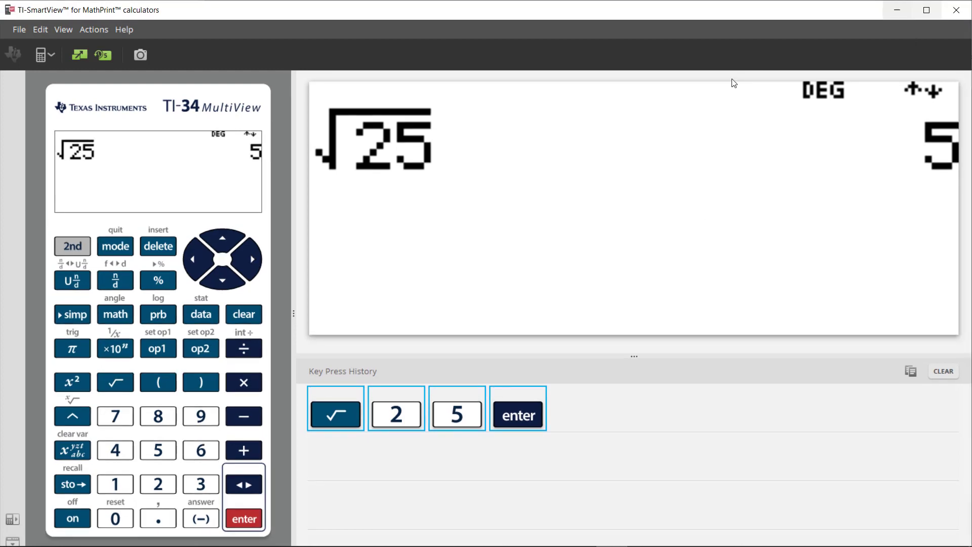
pyautogui.click(897, 10)
# Paste the √, 2, 5, enter key-press image below item c of problem 7.
pyautogui.rightClick(668, 219)
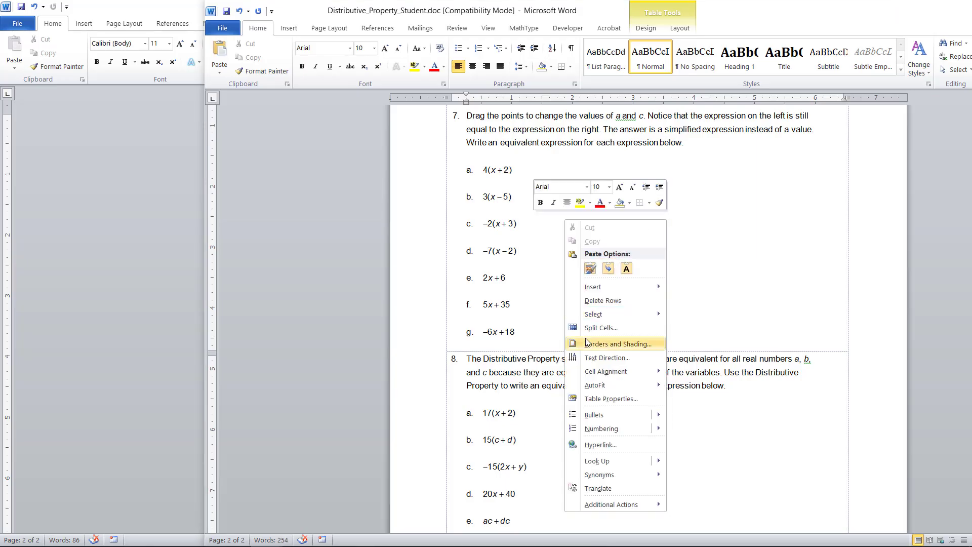
pyautogui.click(591, 269)
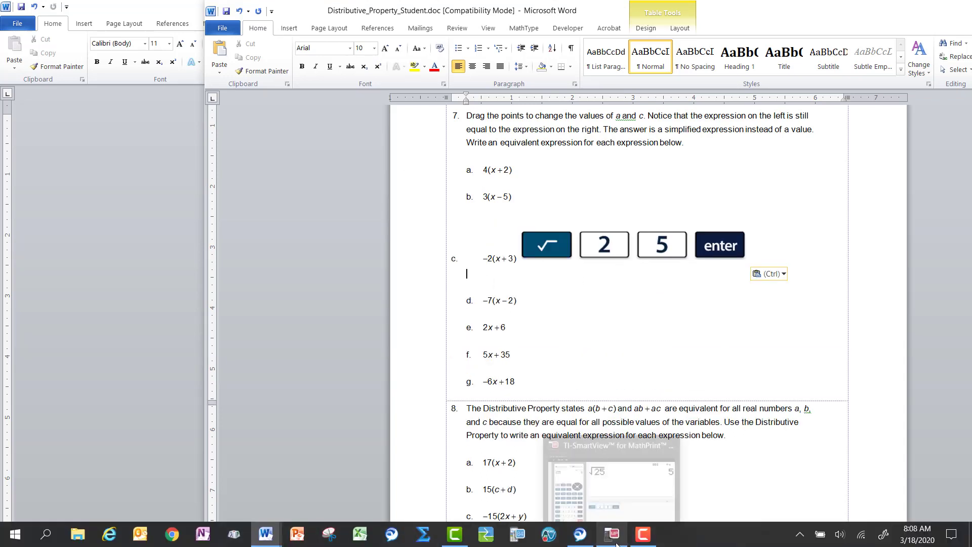
pyautogui.click(616, 543)
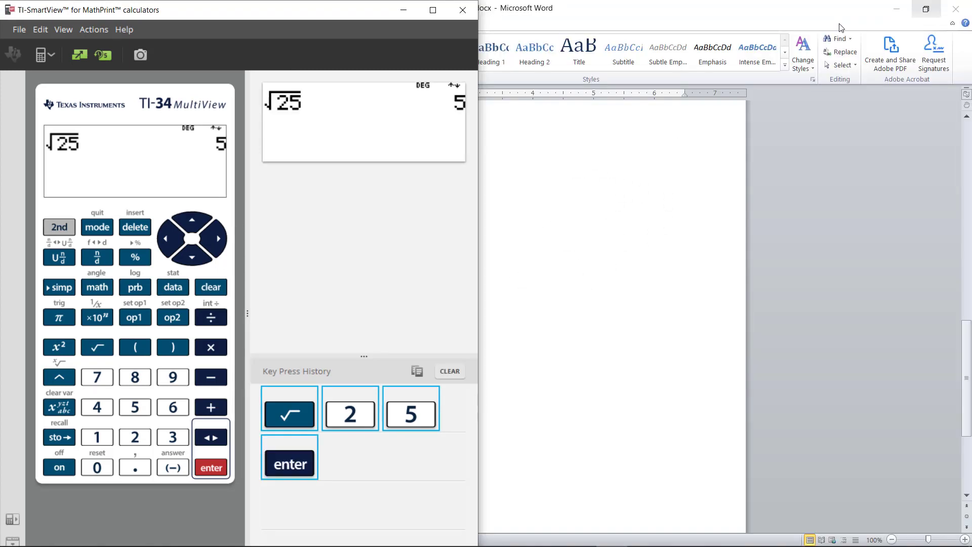
# Restore the emulator window and drag the √25 = 5 display image to the top of the Word page.
pyautogui.click(926, 7)
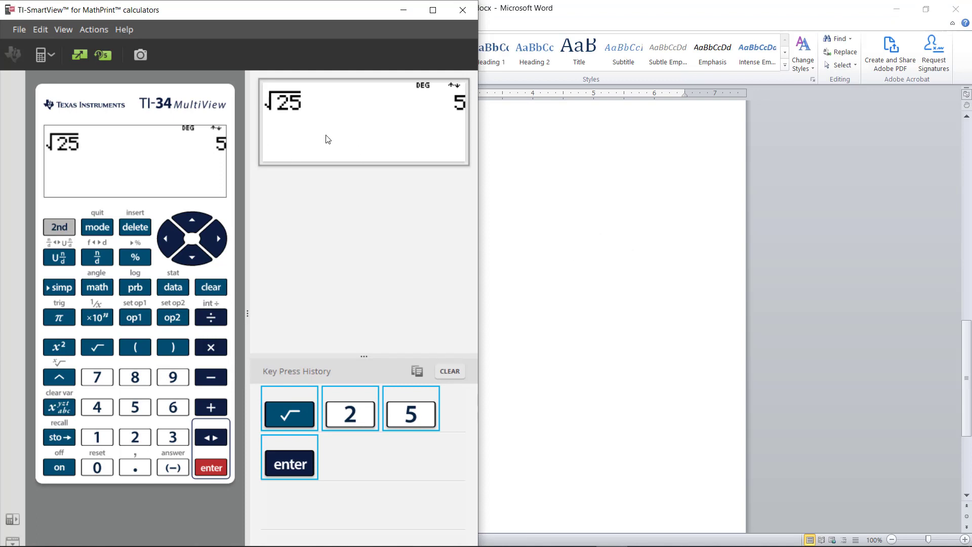
pyautogui.moveTo(321, 141); pyautogui.dragTo(563, 279)
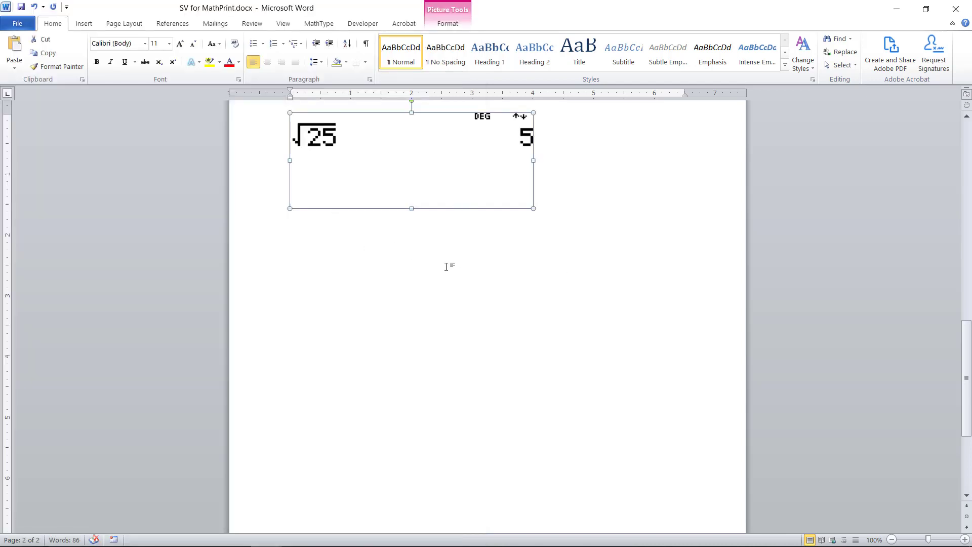
pyautogui.click(563, 183)
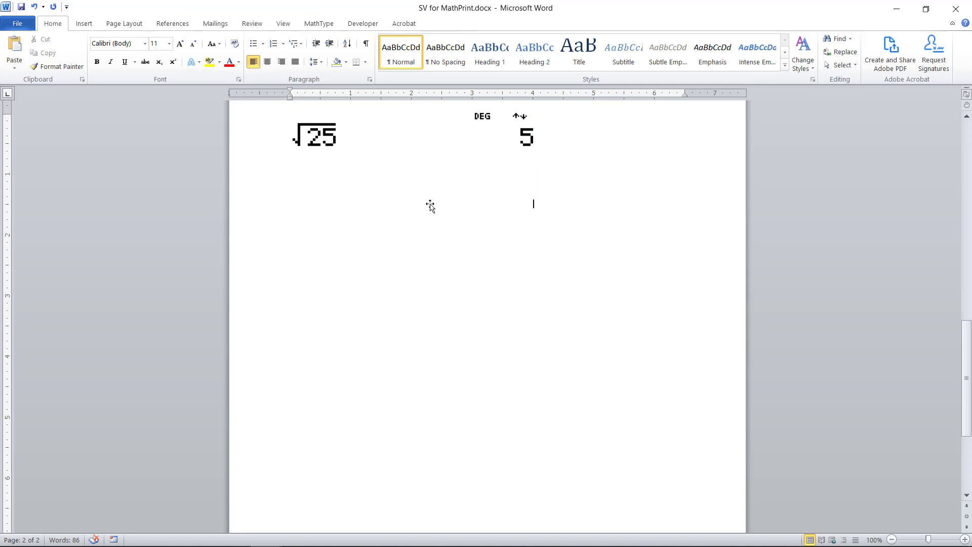
# Capture the √25 = 5 screen with the camera button and drop the bordered capture below the first image.
pyautogui.moveTo(393, 542)
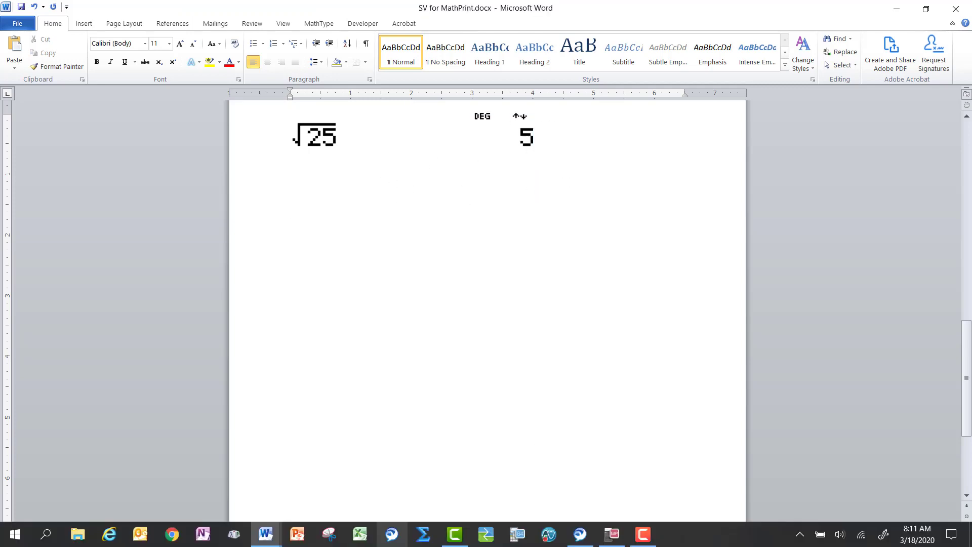
pyautogui.click(612, 538)
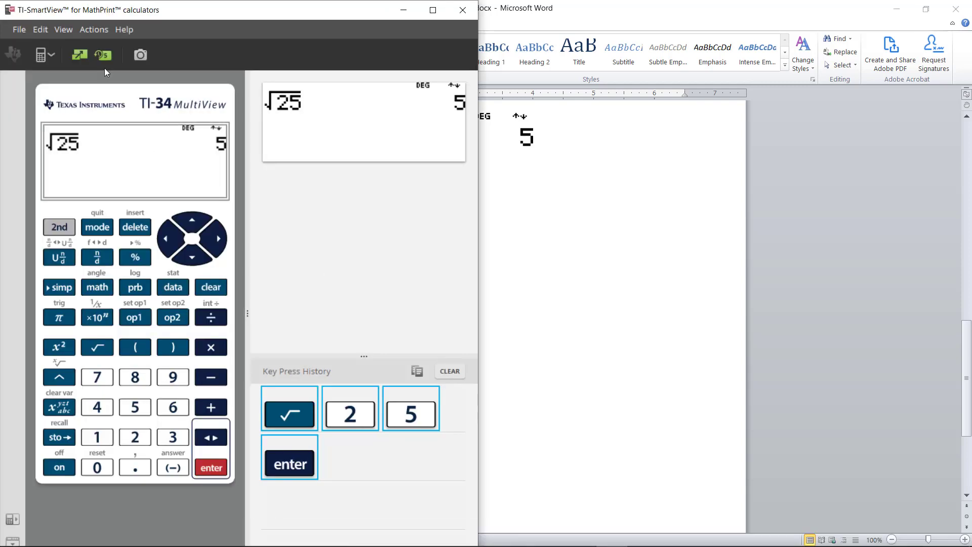
pyautogui.click(141, 57)
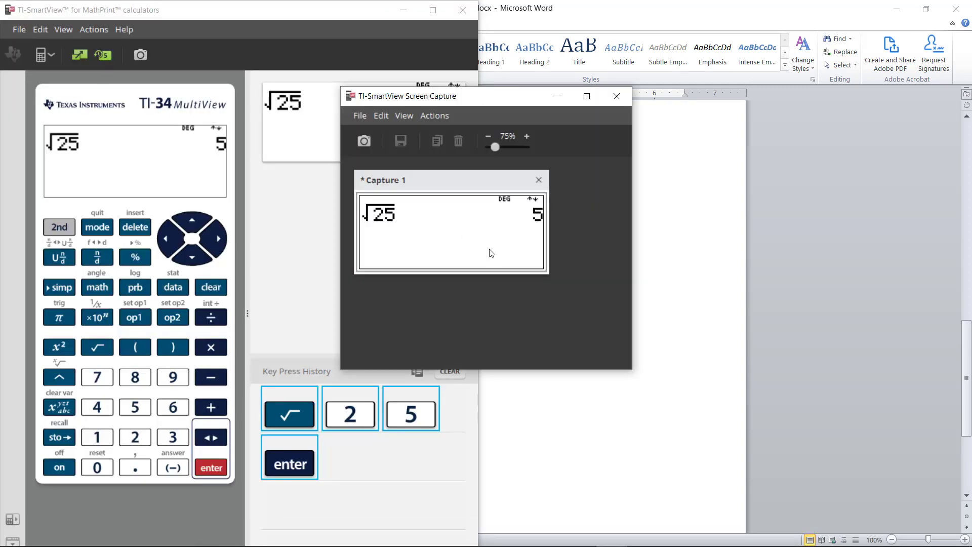
pyautogui.moveTo(497, 145)
pyautogui.mouseDown()
pyautogui.moveTo(533, 145)
pyautogui.moveTo(504, 146)
pyautogui.mouseUp()
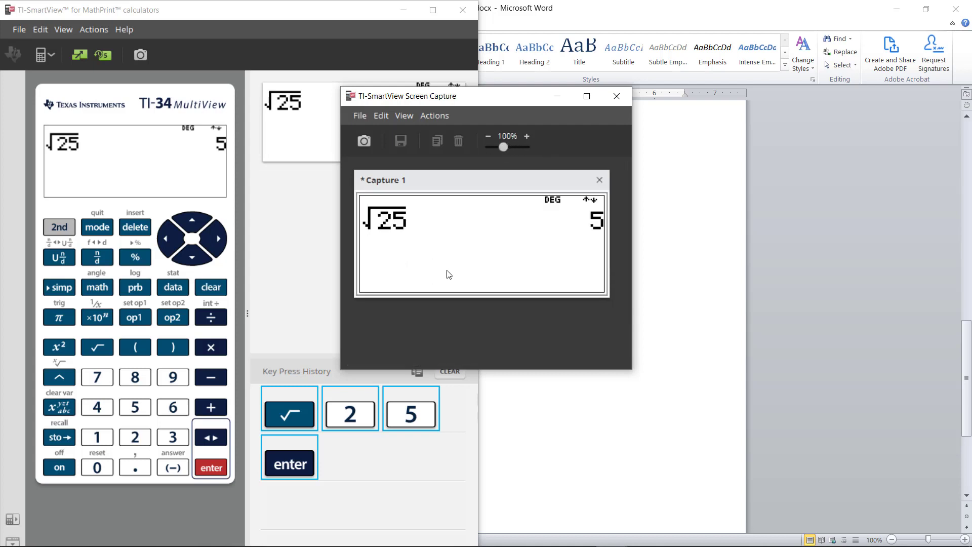
pyautogui.moveTo(488, 261); pyautogui.dragTo(677, 383)
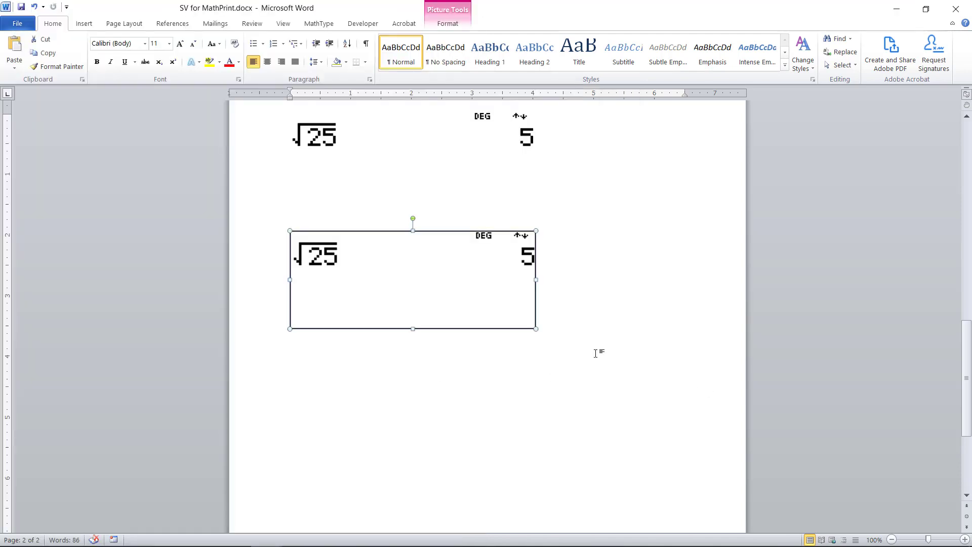
pyautogui.click(583, 305)
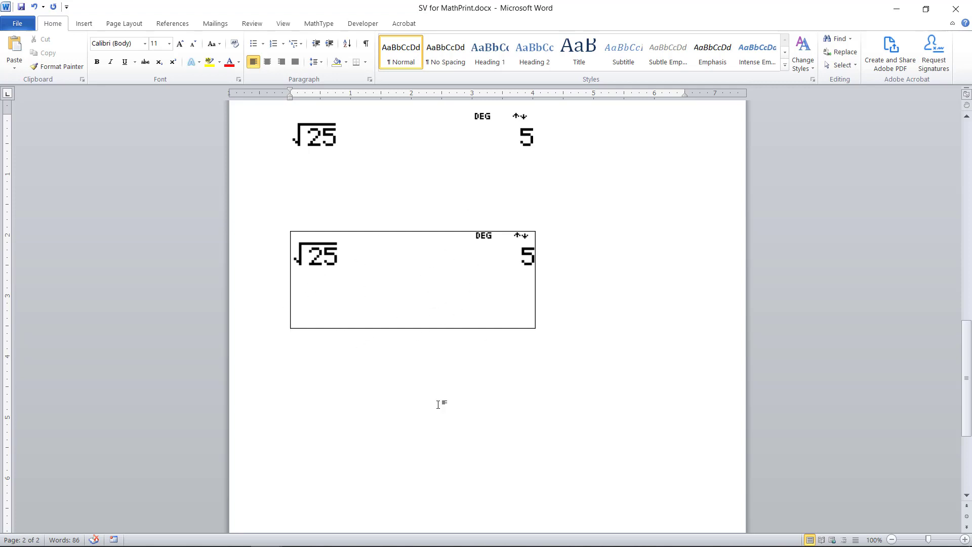
# Bring TI-SmartView back over Word and maximize it to fill the screen.
pyautogui.click(641, 534)
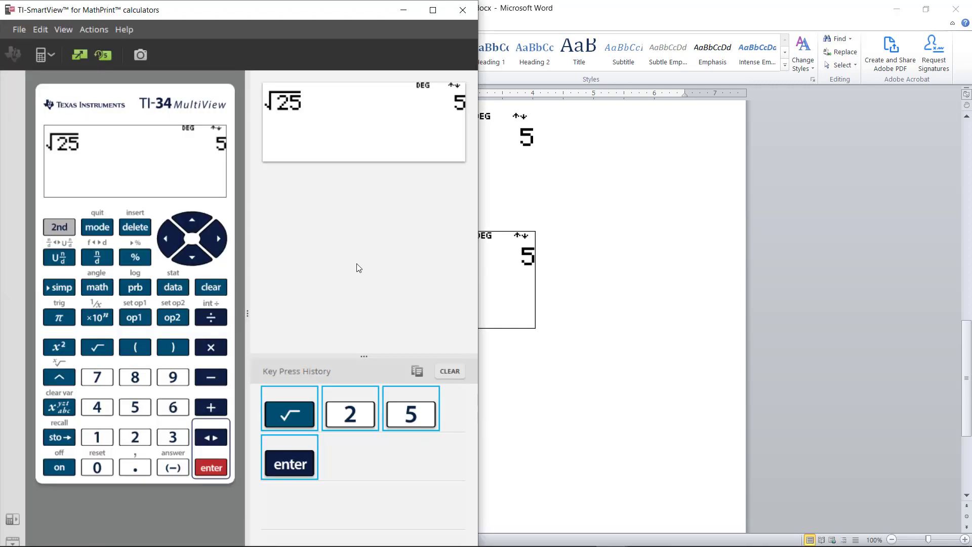
pyautogui.click(433, 9)
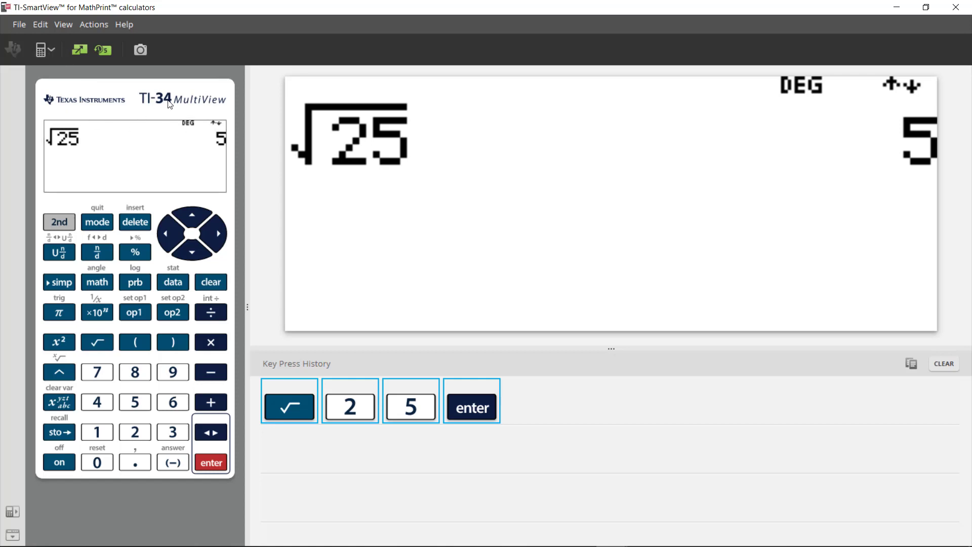
# Choose TI-30X Pro MathPrint from the calculator model dropdown.
pyautogui.click(53, 53)
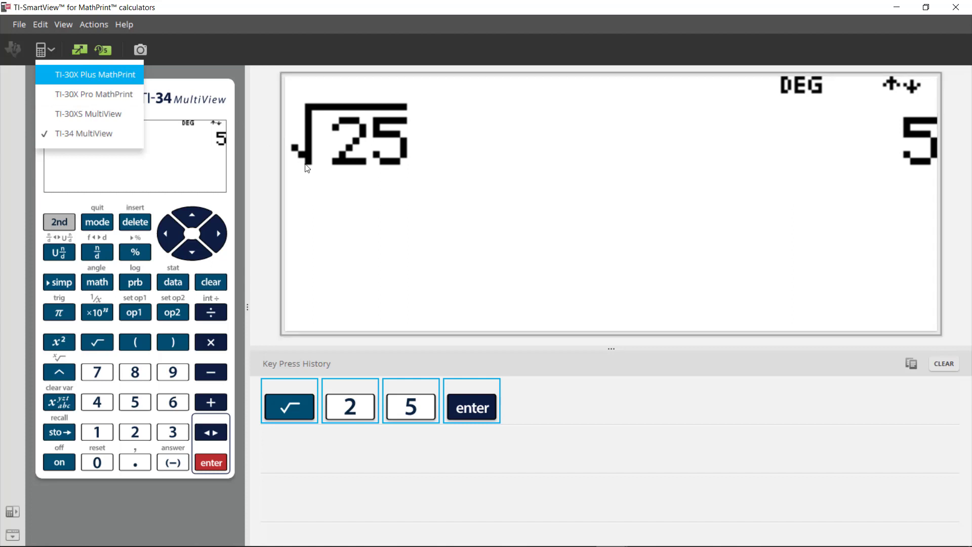
pyautogui.click(380, 223)
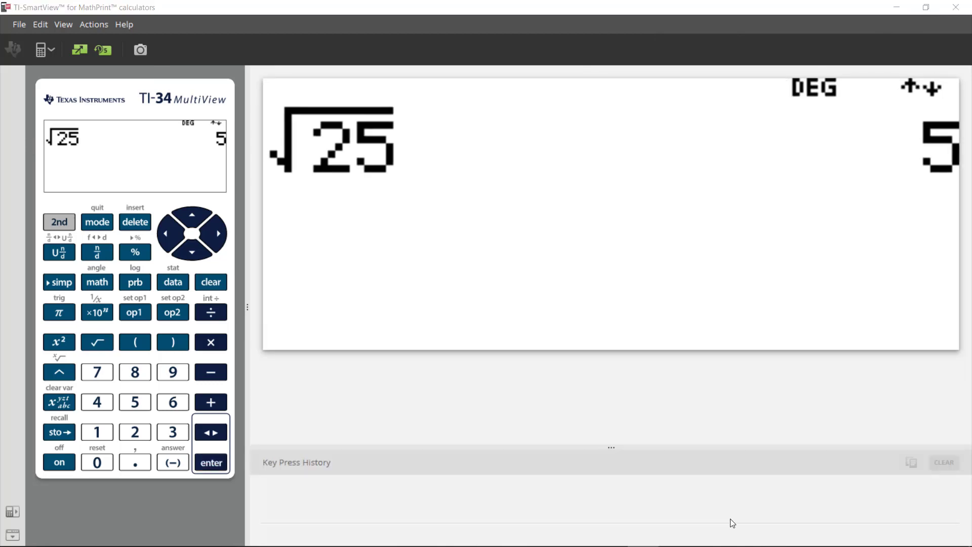
pyautogui.click(46, 52)
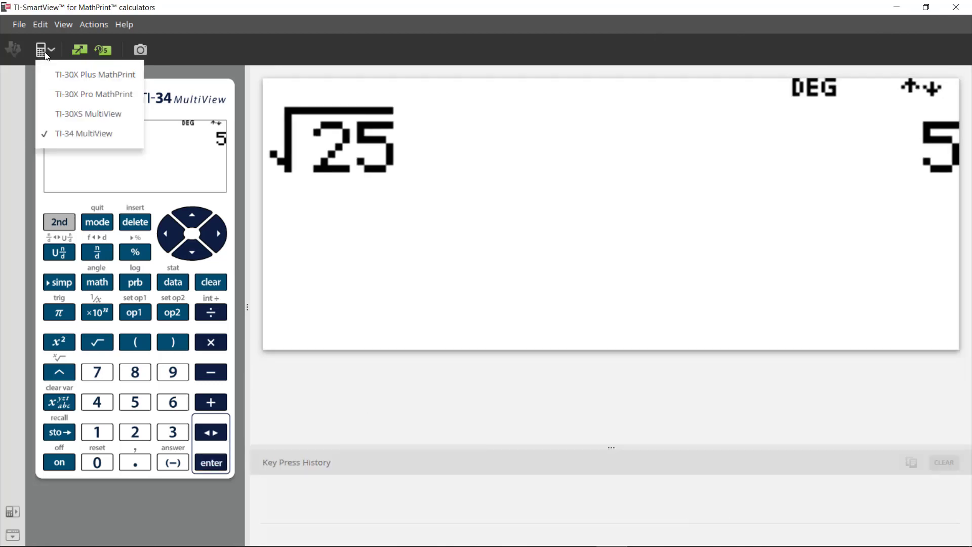
pyautogui.click(90, 96)
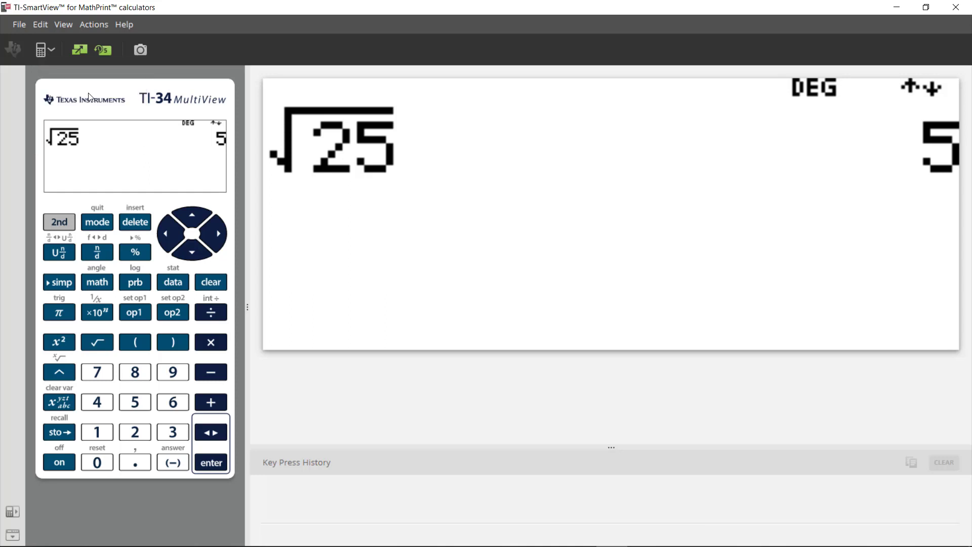